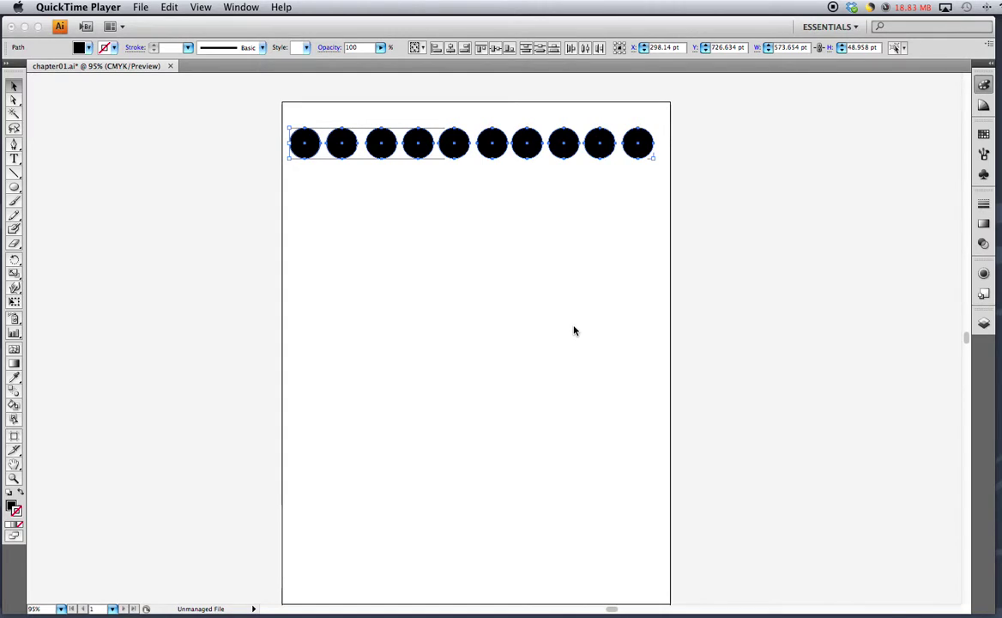
Activate the Illustrator window and select all ten circles in the row
{"action": "left_click", "coordinate": [583, 301]}
{"action": "left_click", "coordinate": [522, 288]}
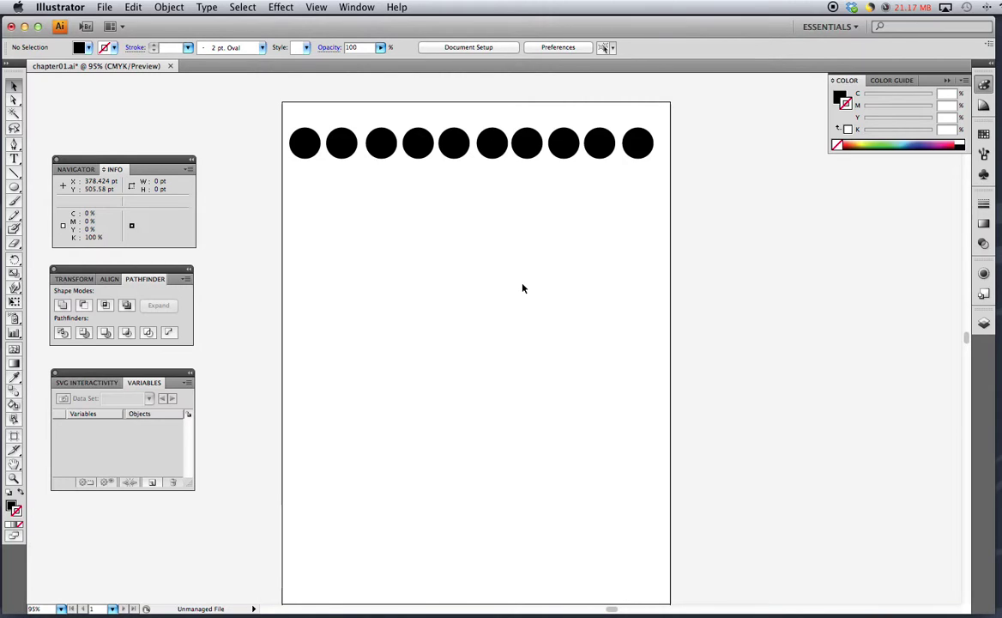
{"action": "key", "text": "super+a"}
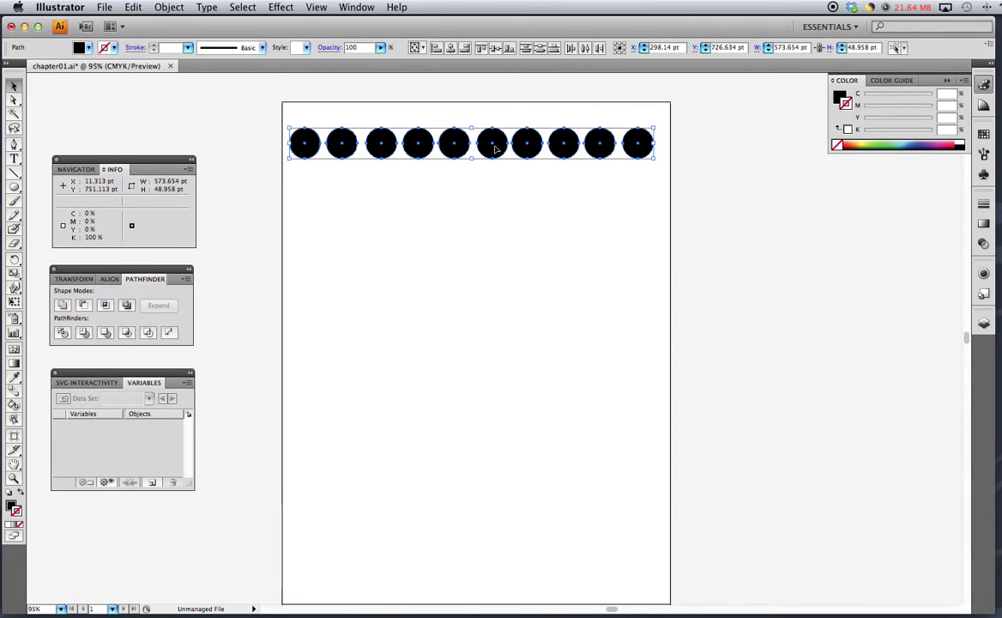
Lower the sixth and seventh circles slightly, then select the whole row of ten
{"action": "left_click", "coordinate": [515, 116]}
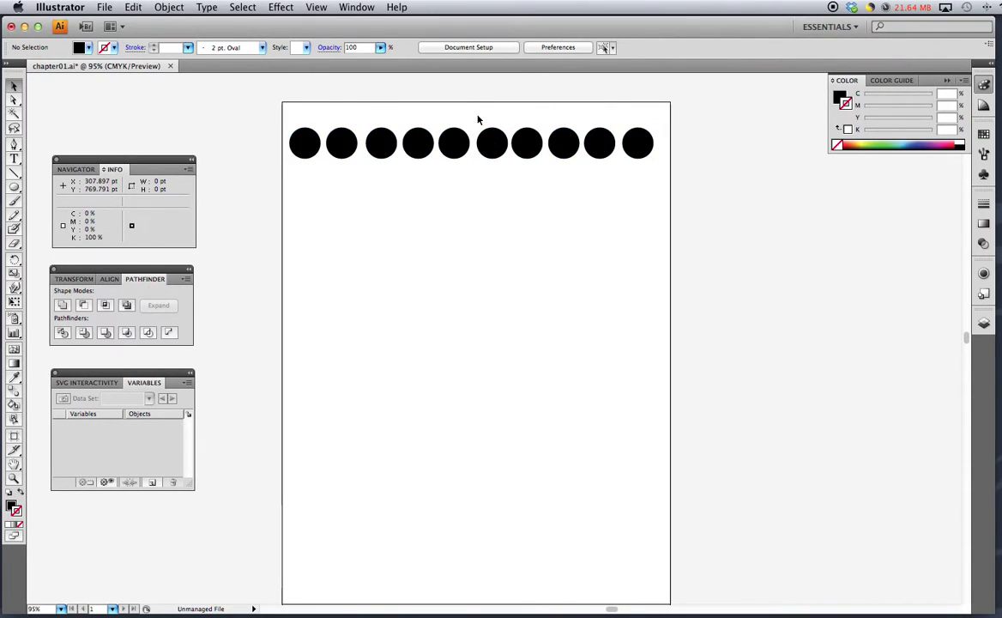
{"action": "left_click_drag", "start_coordinate": [478, 115], "coordinate": [538, 185]}
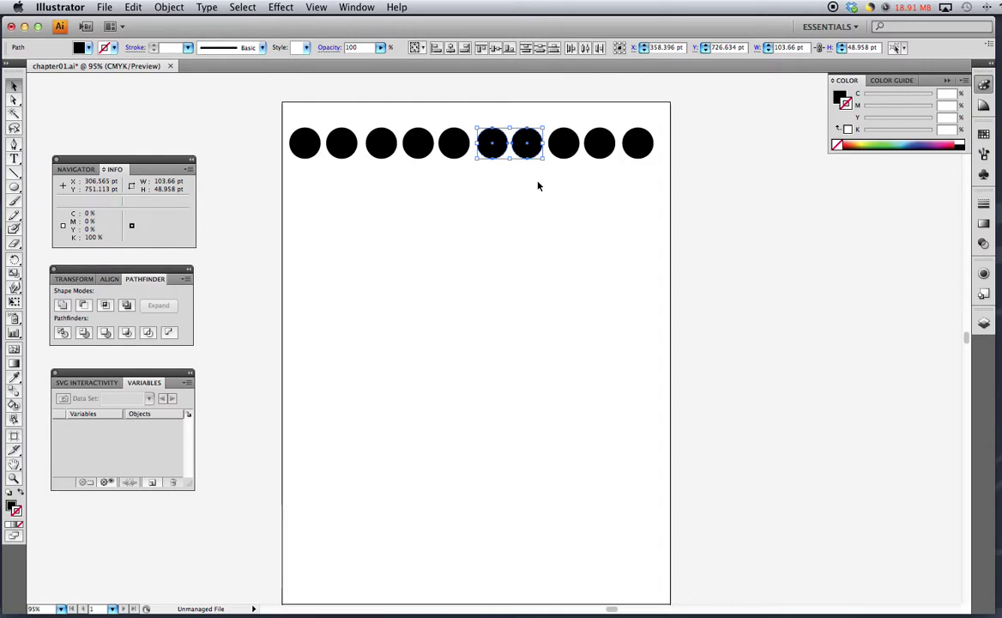
{"action": "key", "text": "Down"}
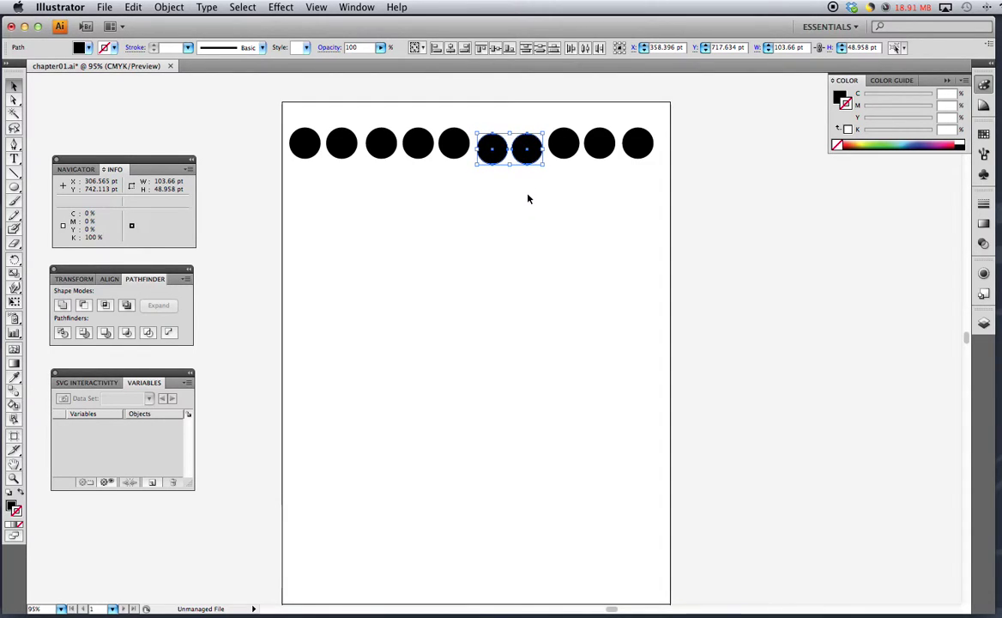
{"action": "left_click", "coordinate": [528, 199]}
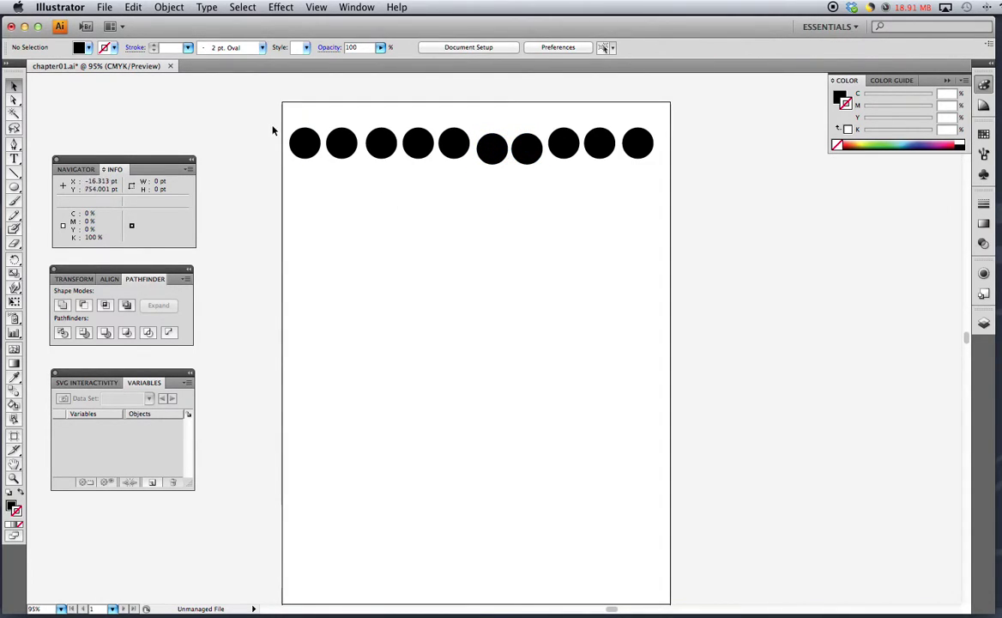
{"action": "left_click_drag", "start_coordinate": [263, 121], "coordinate": [682, 196]}
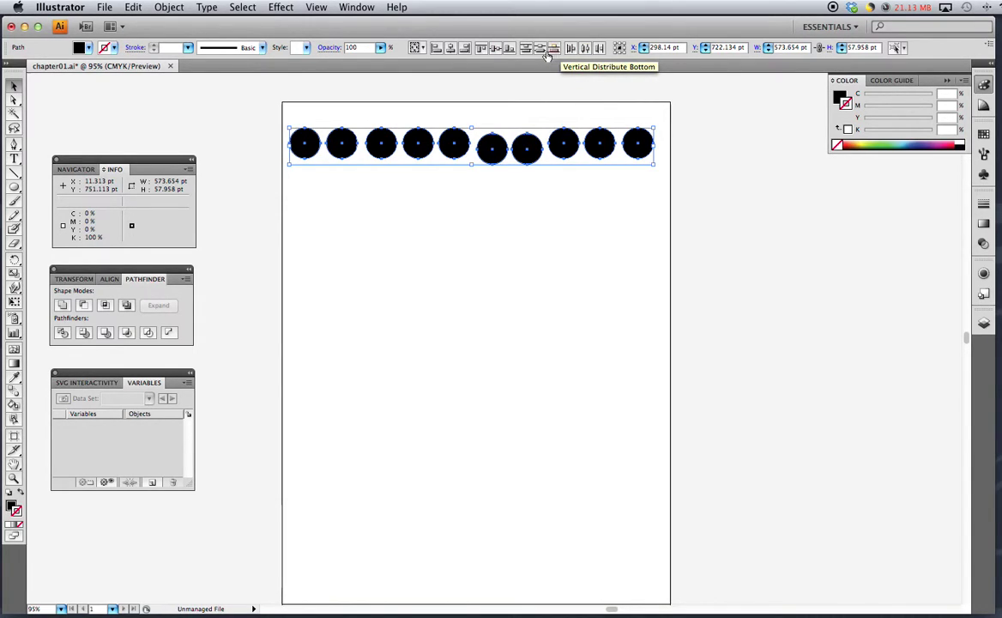
Apply Vertical Align Top so all ten circles share one top edge
{"action": "left_click", "coordinate": [110, 279]}
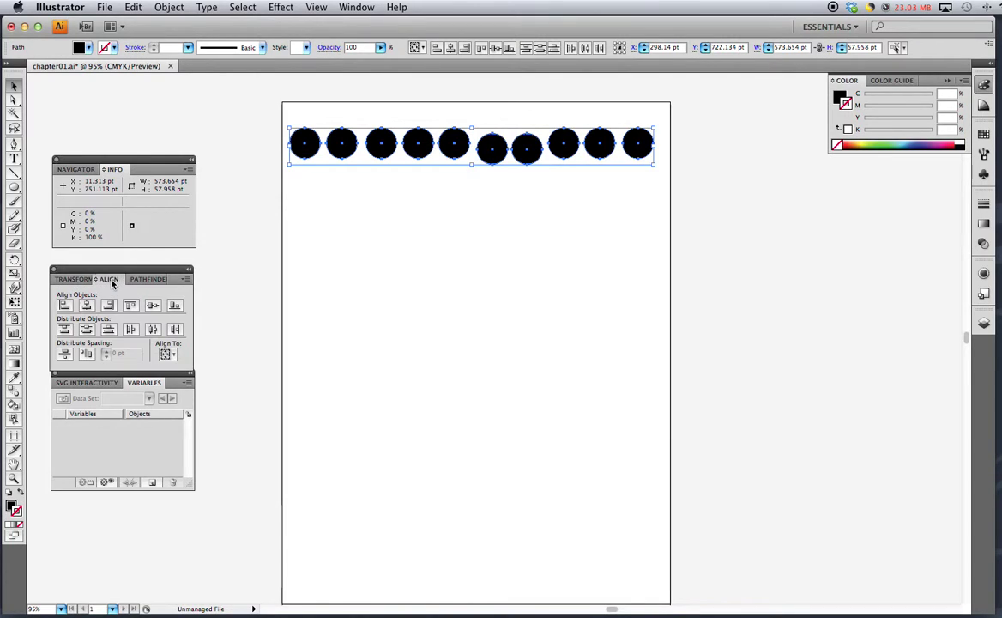
{"action": "left_click", "coordinate": [483, 49]}
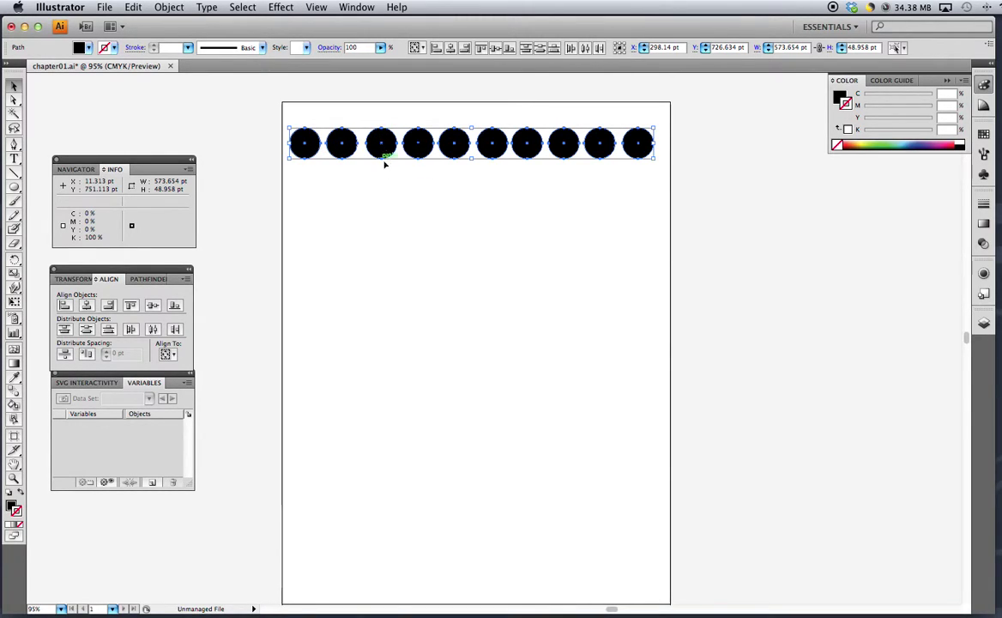
Reselect all ten circles and apply Horizontal Distribute Center to space them evenly
{"action": "left_click", "coordinate": [602, 187]}
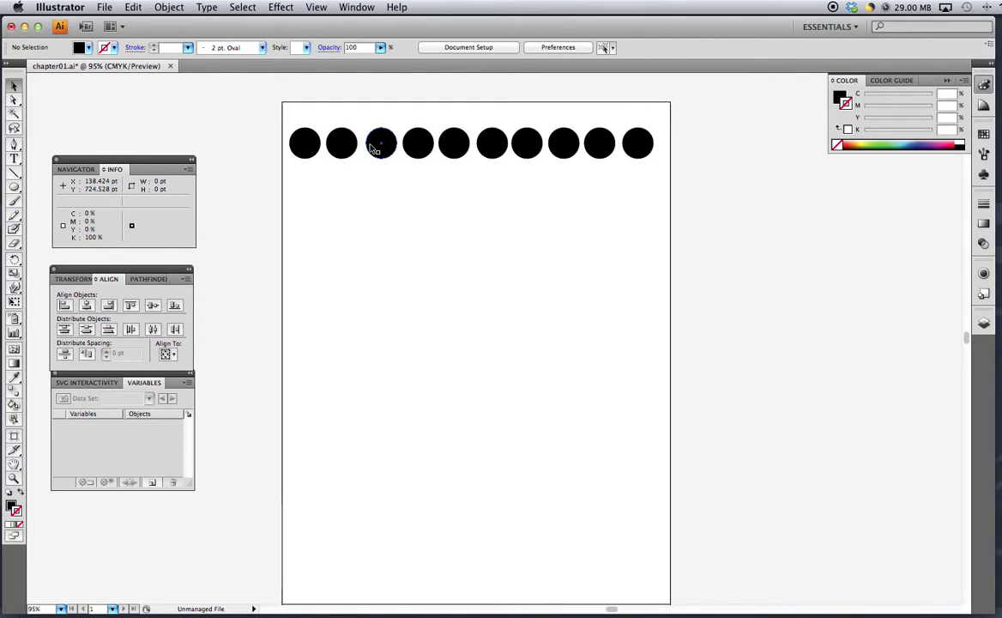
{"action": "left_click_drag", "start_coordinate": [275, 120], "coordinate": [661, 171]}
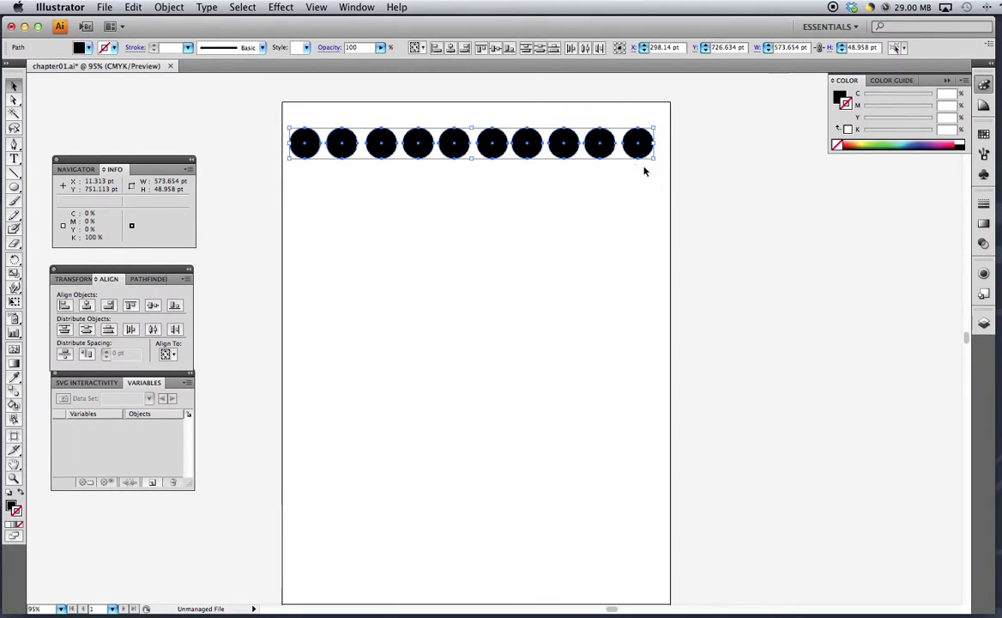
{"action": "left_click", "coordinate": [583, 49]}
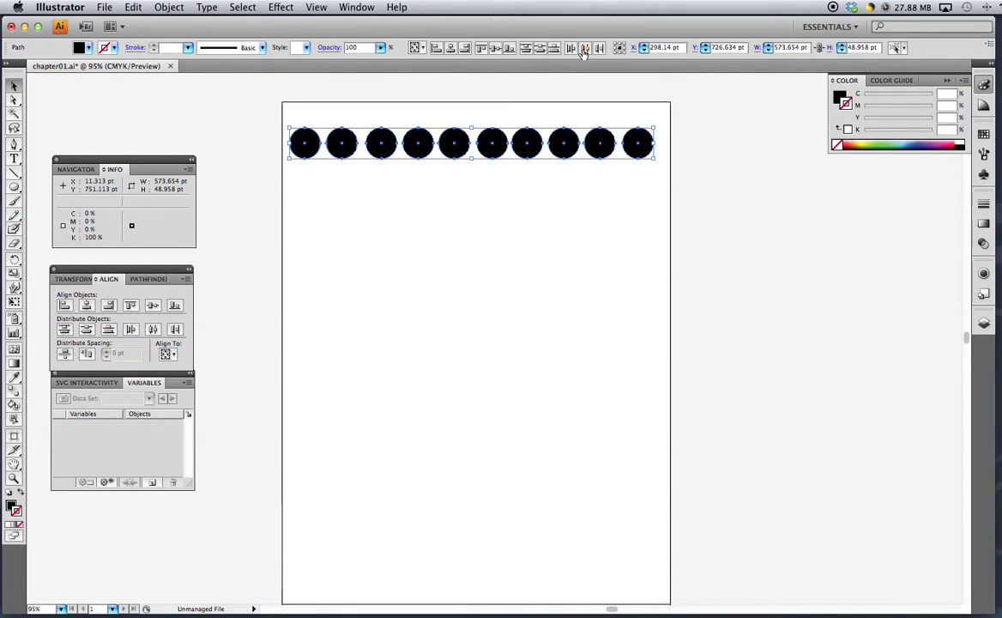
{"action": "left_click", "coordinate": [583, 49]}
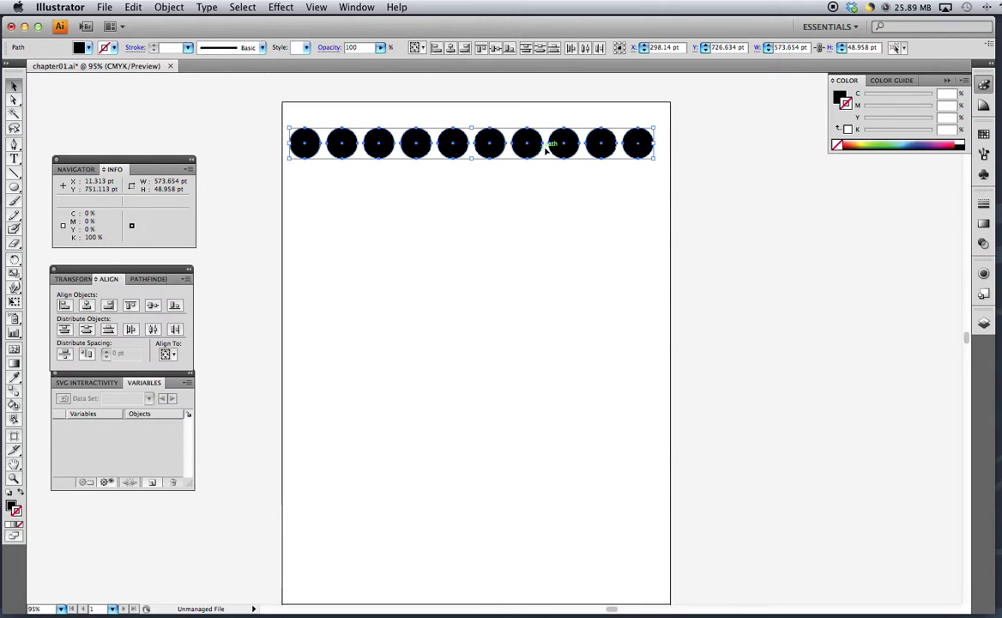
Nudge the row right once and up three times toward the page top
{"action": "key", "text": "Right"}
{"action": "key", "text": "Right"}
{"action": "key", "text": "Right"}
{"action": "key", "text": "Right"}
{"action": "key", "text": "Right"}
{"action": "key", "text": "Up"}
{"action": "key", "text": "Up"}
{"action": "key", "text": "Up"}
{"action": "key", "text": "Up"}
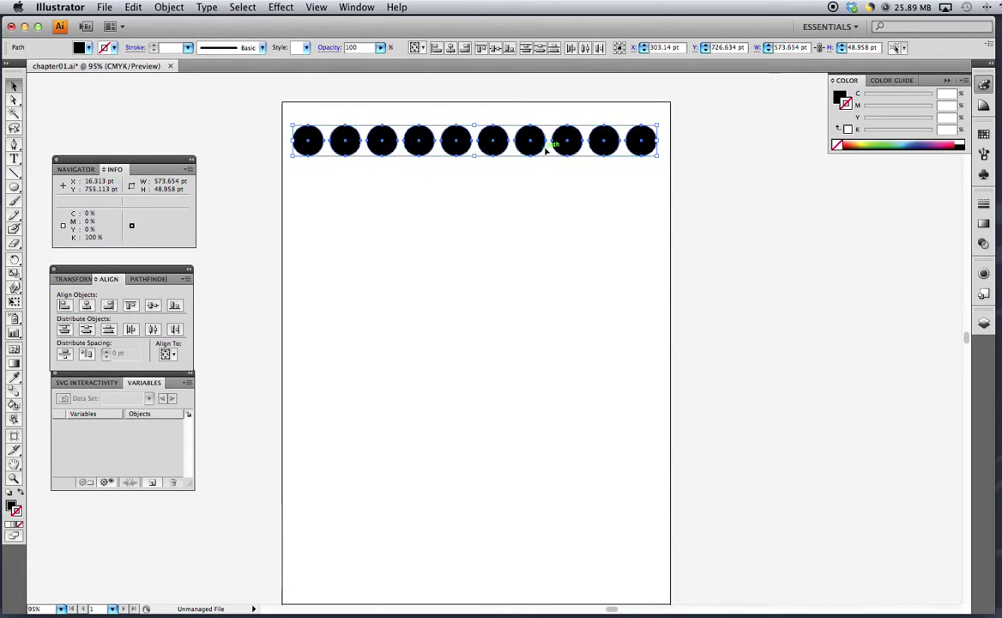
{"action": "key", "text": "Up"}
{"action": "key", "text": "Up"}
{"action": "key", "text": "Up"}
{"action": "key", "text": "Up"}
{"action": "key", "text": "Up"}
{"action": "key", "text": "Up"}
{"action": "key", "text": "Up"}
{"action": "key", "text": "Up"}
{"action": "key", "text": "Up"}
{"action": "key", "text": "Up"}
{"action": "key", "text": "Up"}
{"action": "key", "text": "Up"}
{"action": "key", "text": "Up"}
{"action": "key", "text": "Up"}
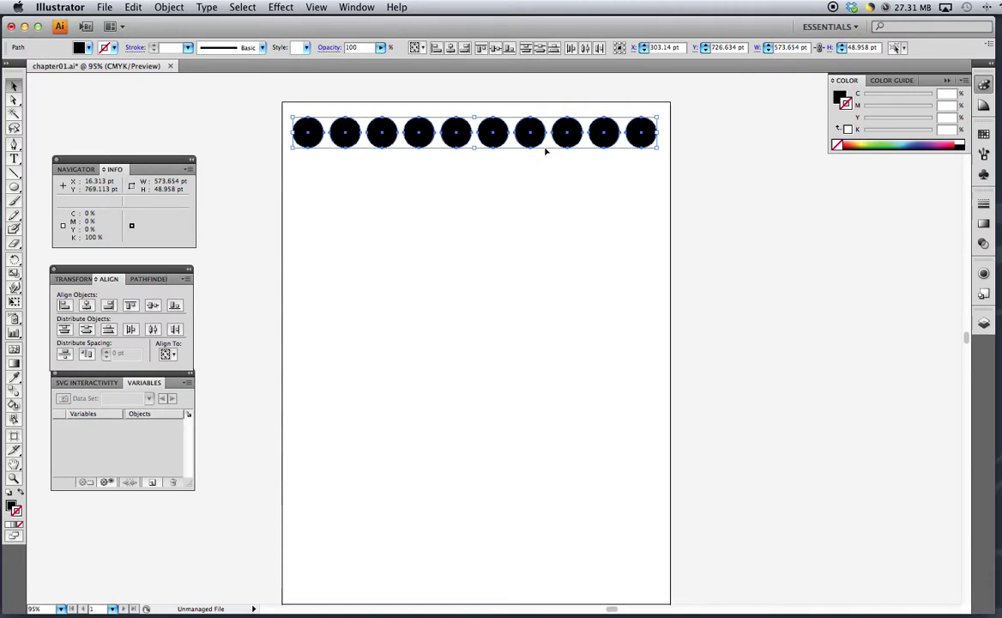
{"action": "key", "text": "Up"}
{"action": "key", "text": "Up"}
{"action": "key", "text": "Up"}
{"action": "key", "text": "Up"}
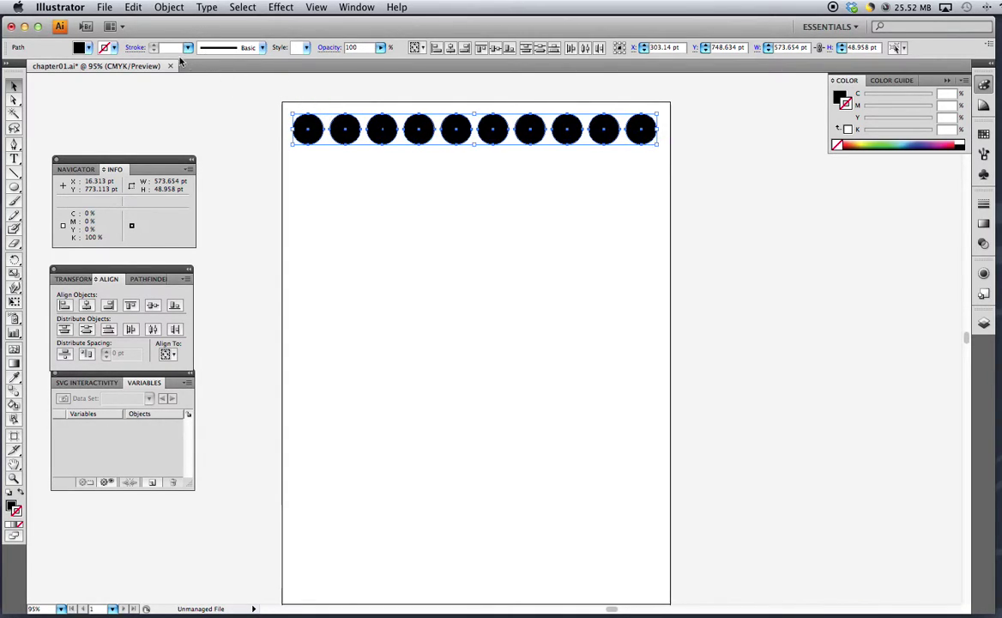
Group the ten circles with Edit > Group
{"action": "left_click", "coordinate": [133, 8]}
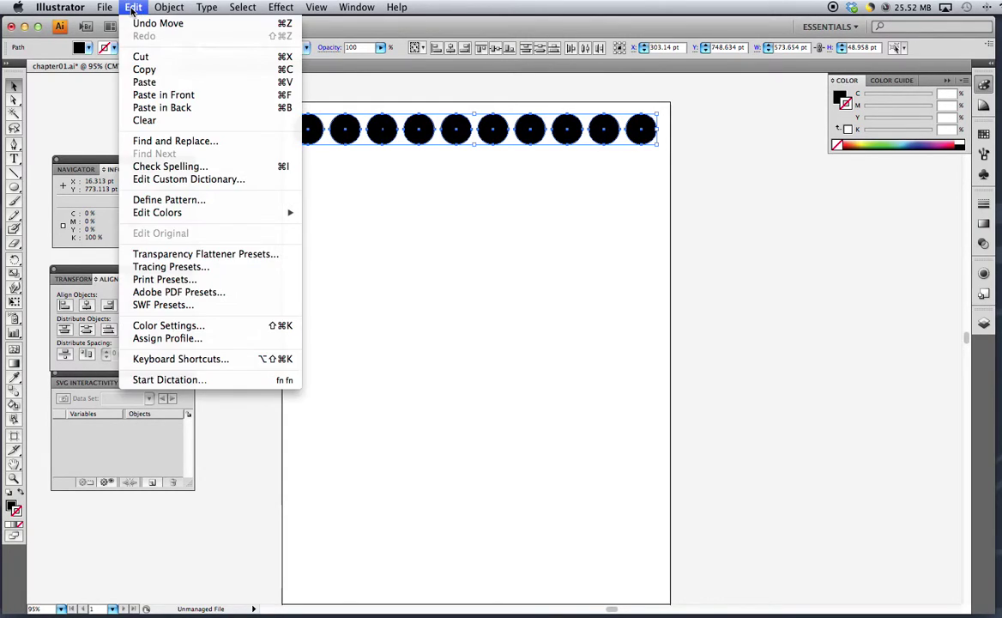
{"action": "mouse_move", "coordinate": [160, 10]}
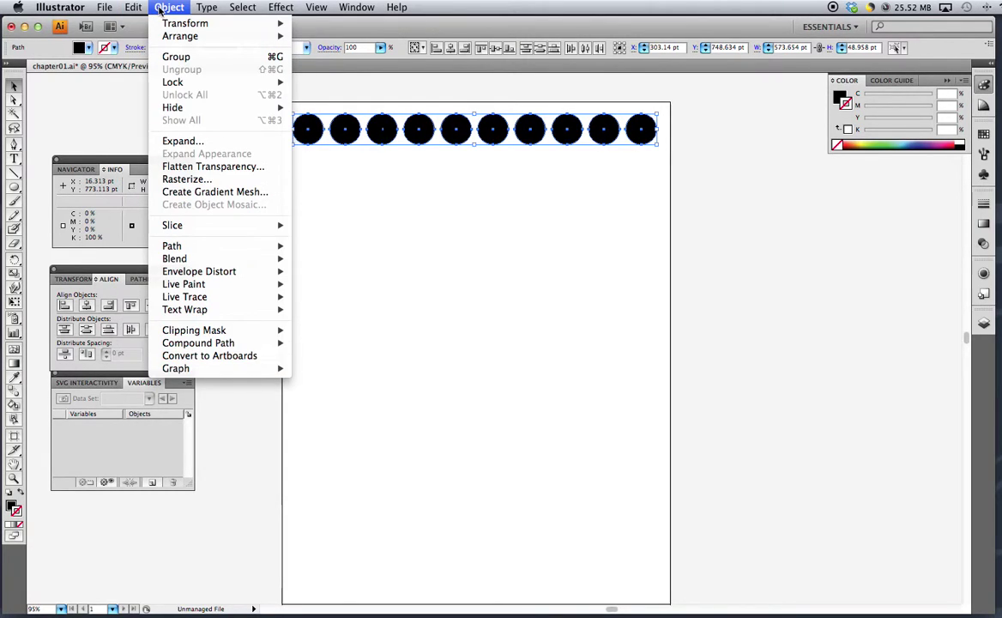
{"action": "left_click", "coordinate": [176, 58]}
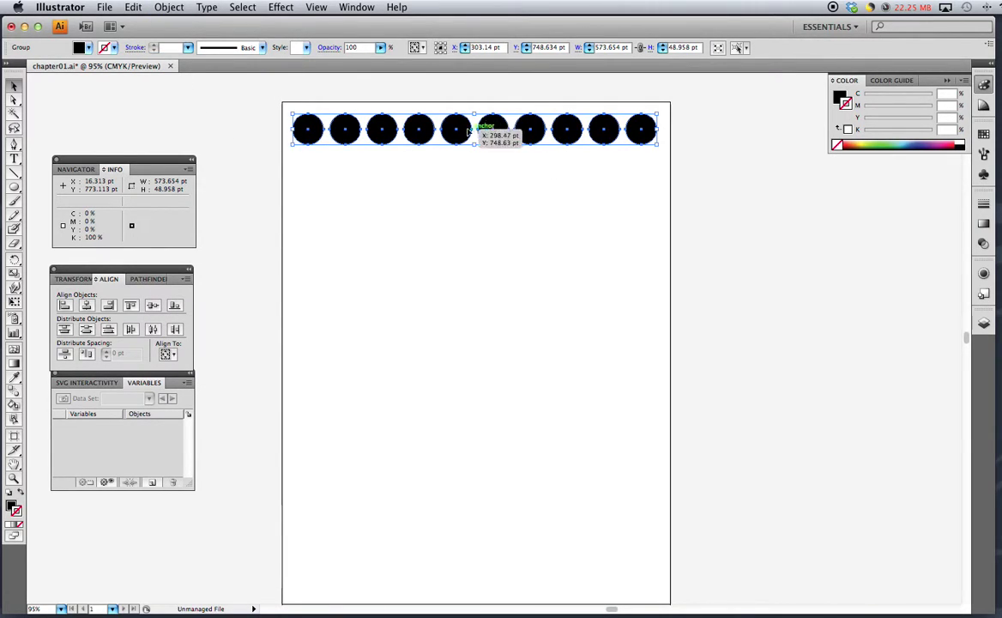
Deselect and reselect the row, confirming it selects as one 573.654 × 48.958 pt group
{"action": "left_click", "coordinate": [591, 162]}
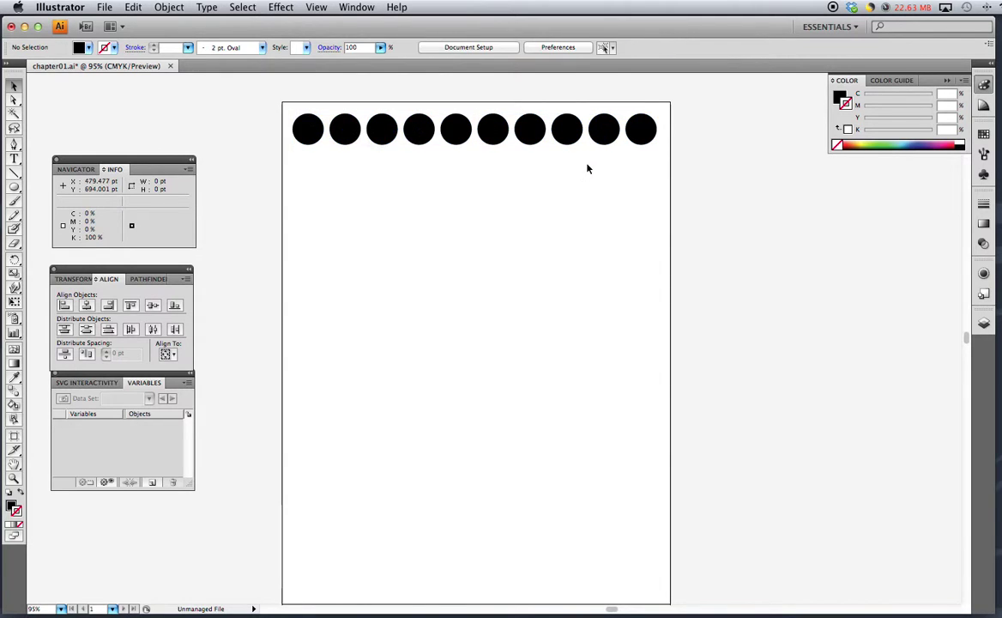
{"action": "left_click", "coordinate": [651, 140]}
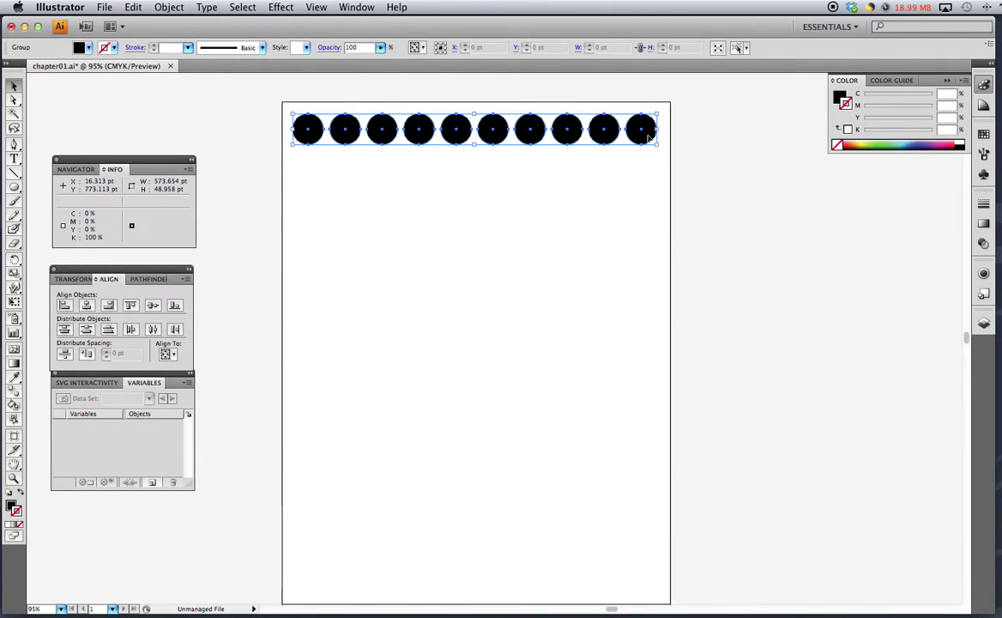
{"action": "left_click", "coordinate": [413, 219]}
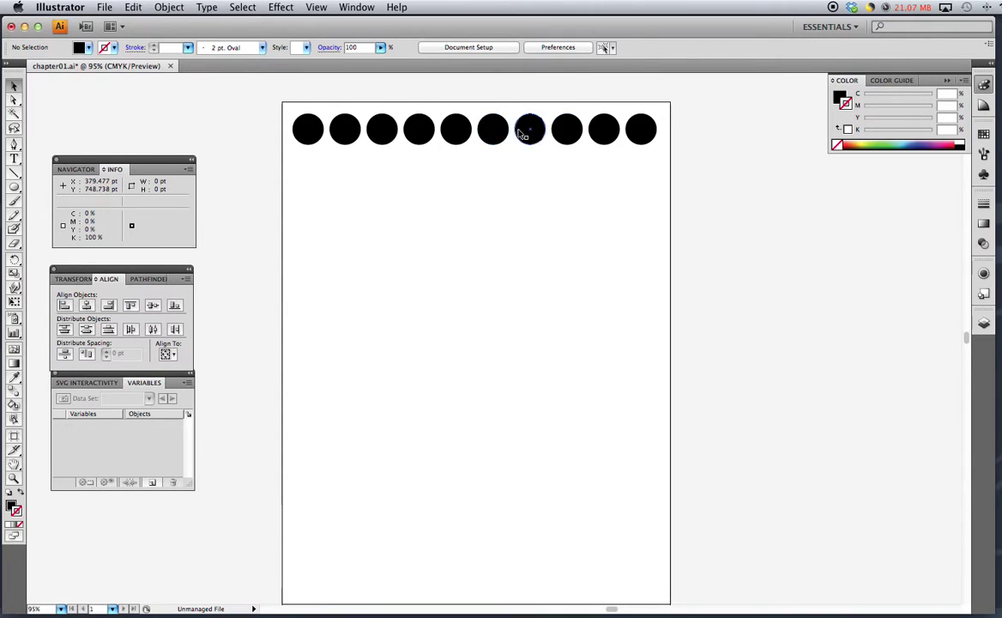
{"action": "left_click", "coordinate": [490, 129]}
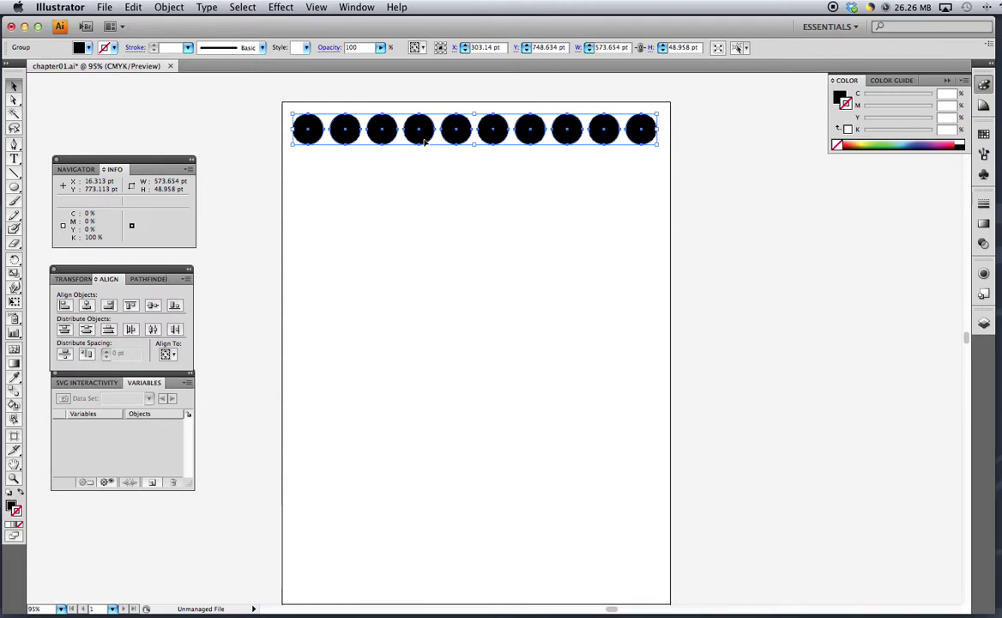
Option-drag copies of the circle row down the page until 13 rows fill the artboard
{"action": "left_click", "coordinate": [424, 141]}
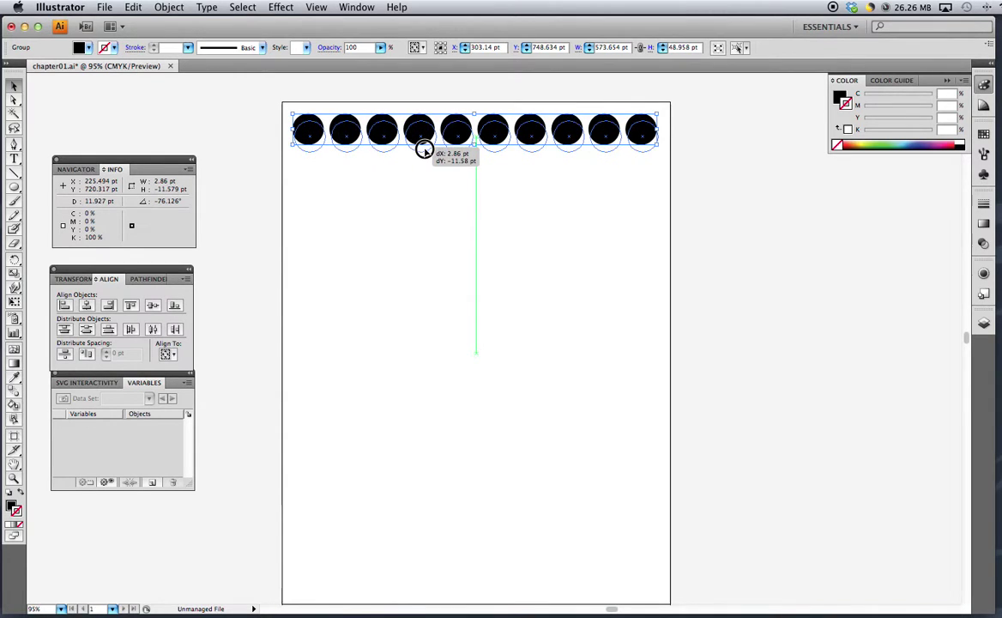
{"action": "left_click_drag", "start_coordinate": [423, 150], "coordinate": [425, 142]}
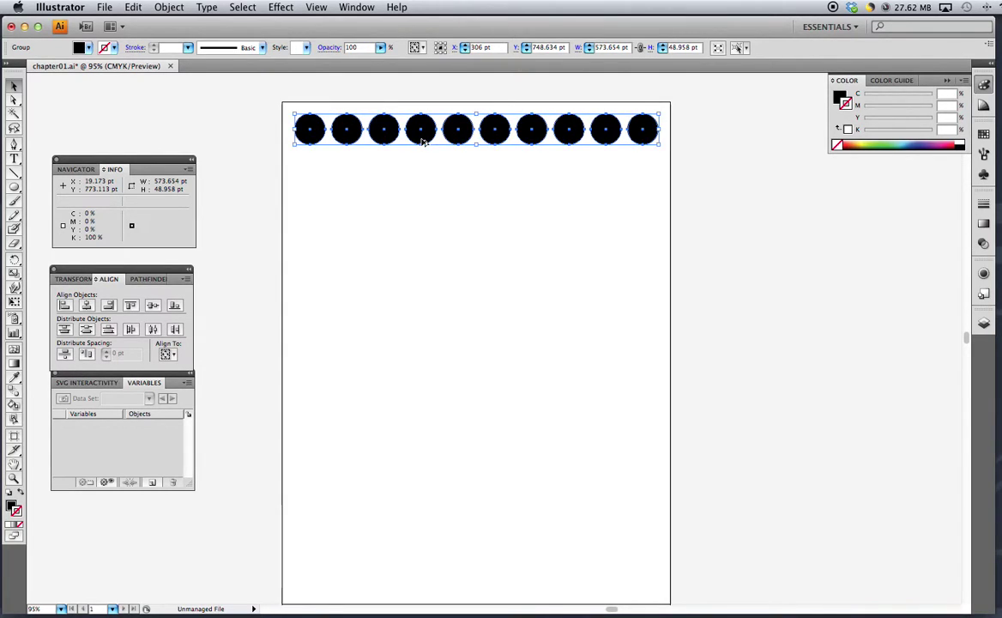
{"action": "left_click_drag", "start_coordinate": [421, 142], "coordinate": [428, 417]}
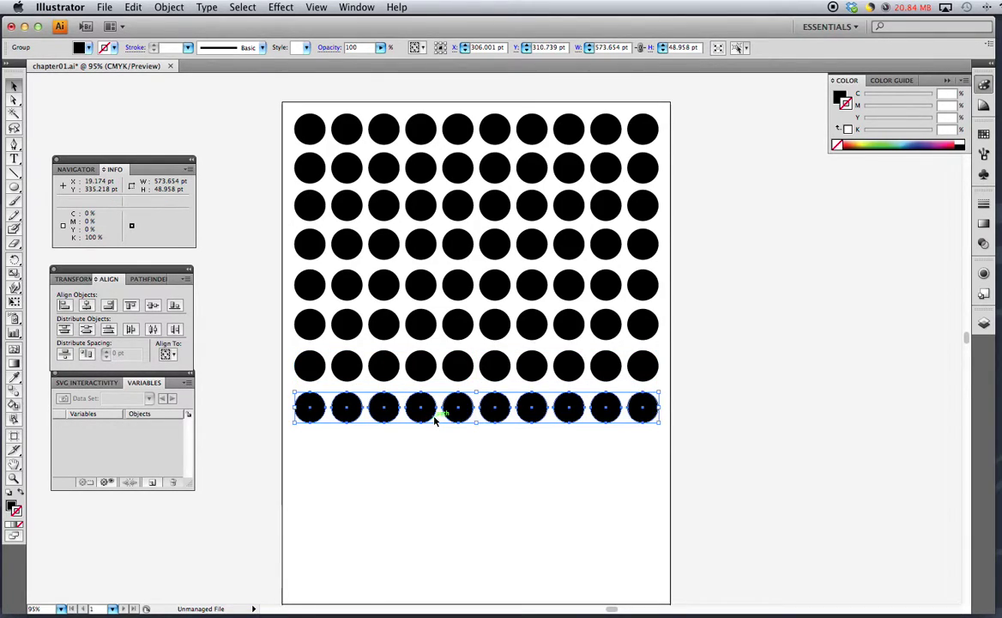
{"action": "left_click", "coordinate": [427, 443]}
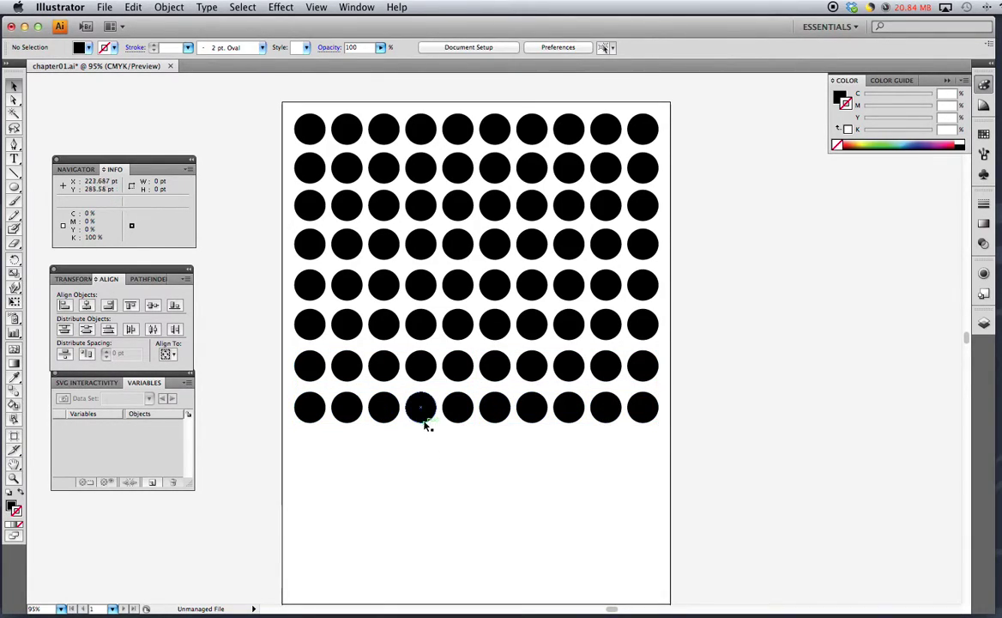
{"action": "left_click_drag", "start_coordinate": [426, 420], "coordinate": [427, 566]}
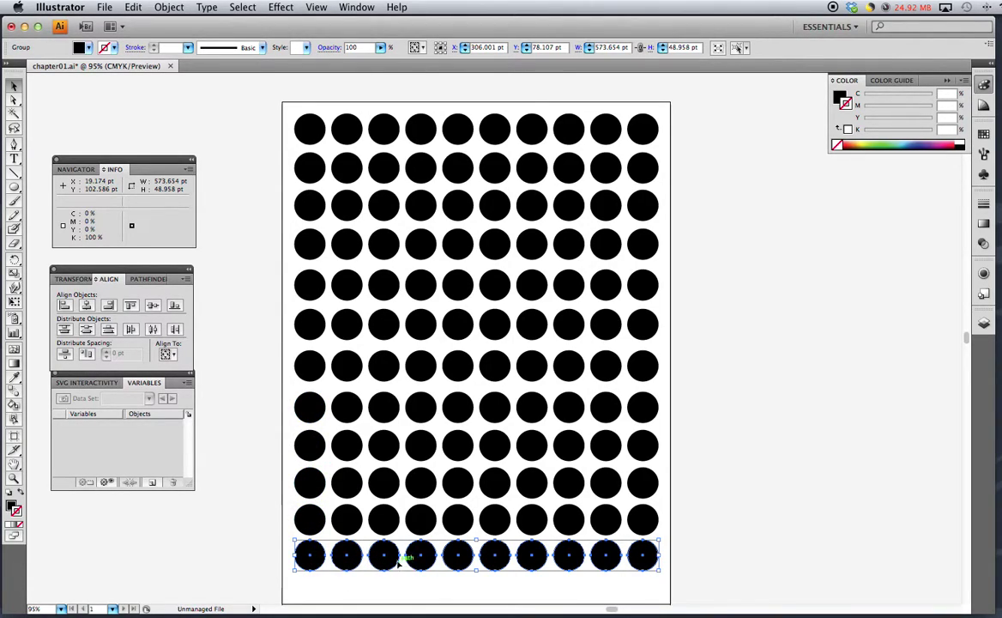
{"action": "left_click_drag", "start_coordinate": [392, 563], "coordinate": [391, 594]}
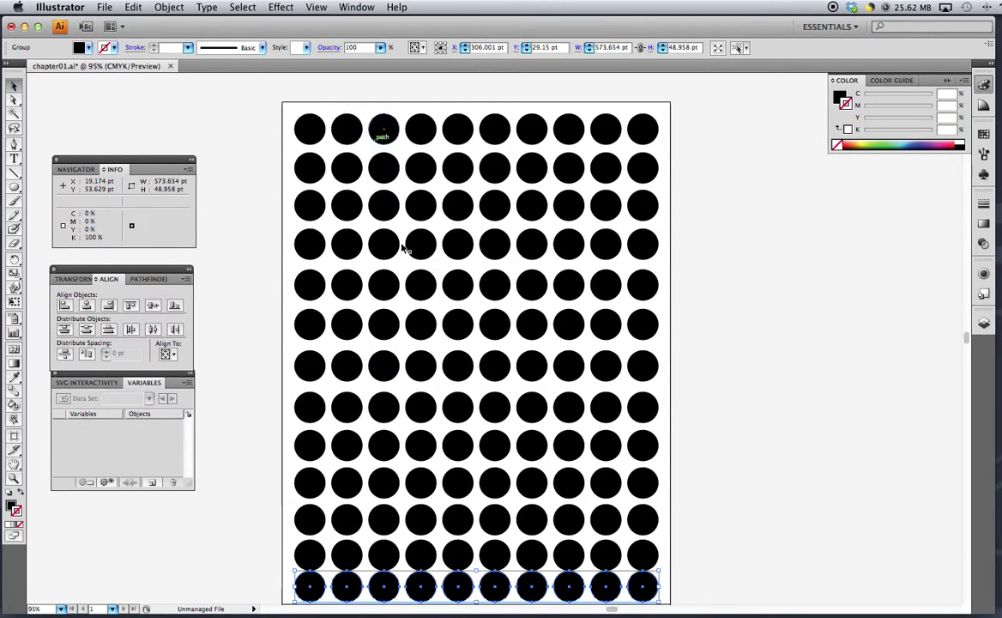
Nudge the top row of circles up two steps, closer to the page's top edge
{"action": "left_click", "coordinate": [252, 463]}
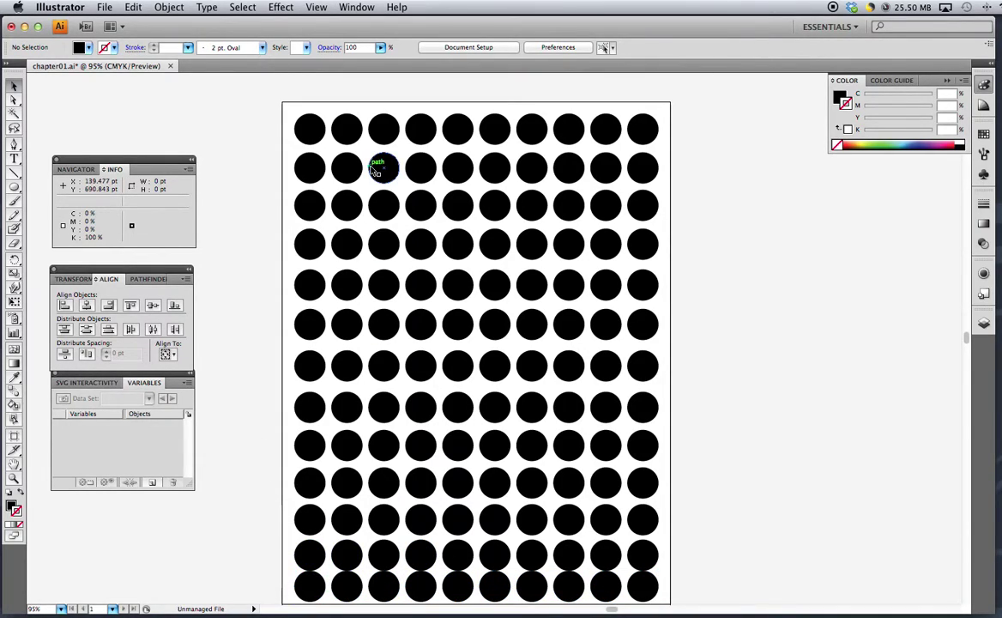
{"action": "left_click_drag", "start_coordinate": [287, 107], "coordinate": [661, 140]}
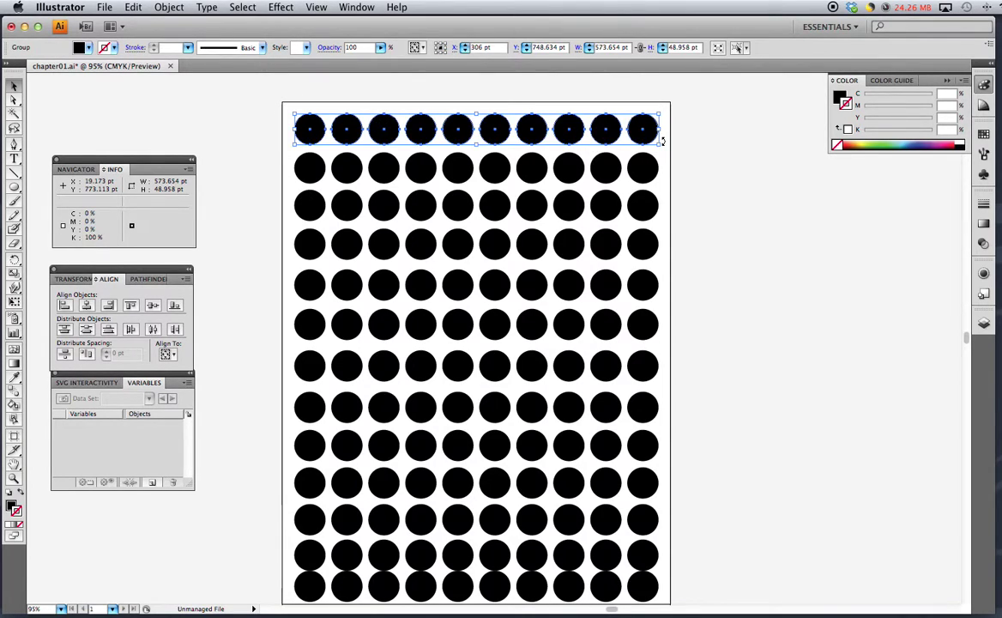
{"action": "key", "text": "Up"}
{"action": "key", "text": "Up"}
{"action": "key", "text": "Up"}
{"action": "key", "text": "Up"}
{"action": "key", "text": "Up"}
{"action": "key", "text": "Up"}
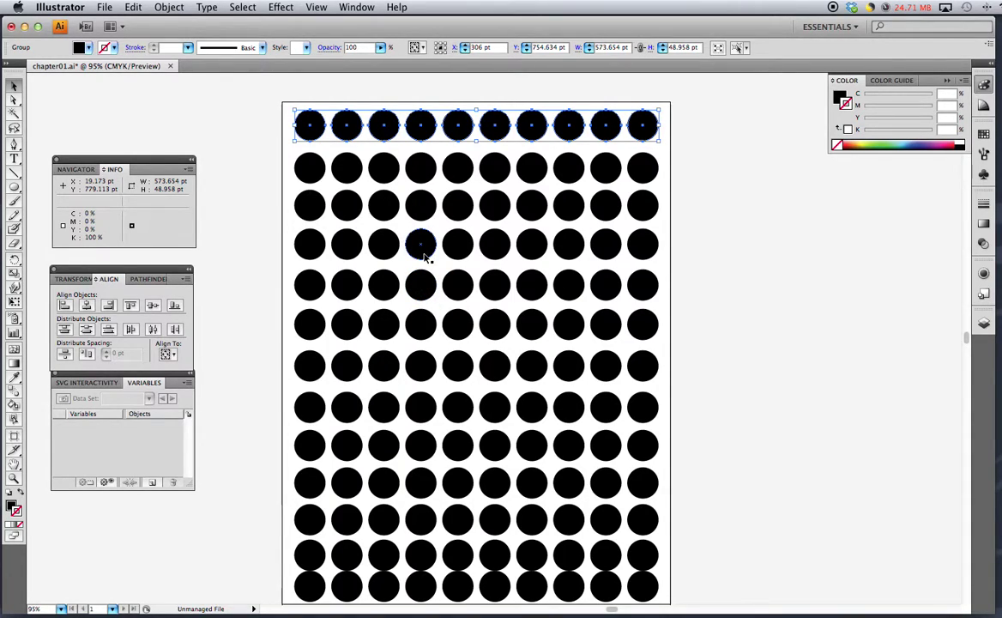
{"action": "key", "text": "Up"}
{"action": "key", "text": "Up"}
{"action": "left_click", "coordinate": [219, 147]}
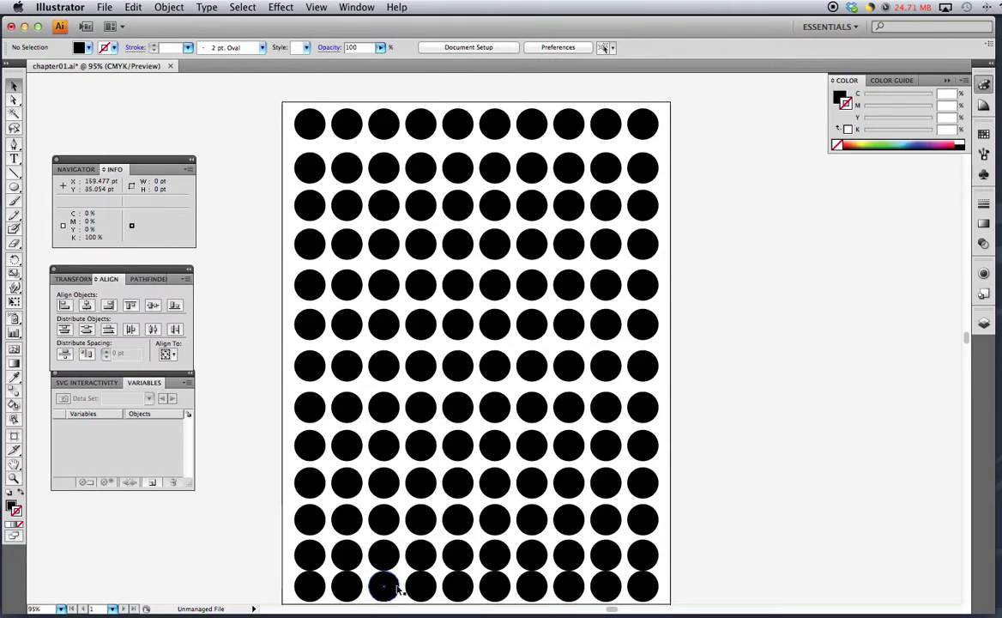
{"action": "left_click", "coordinate": [288, 108]}
Select all 13 rows and apply Vertical Distribute Center to space them evenly
{"action": "left_click_drag", "start_coordinate": [287, 108], "coordinate": [360, 607]}
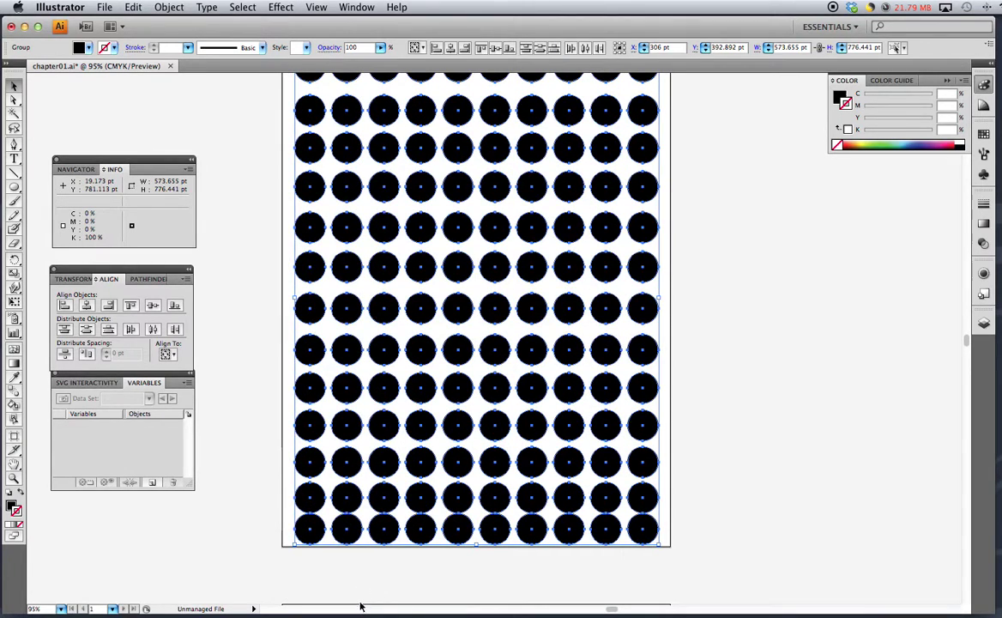
{"action": "scroll", "coordinate": [220, 446], "scroll_direction": "up", "scroll_amount": 2}
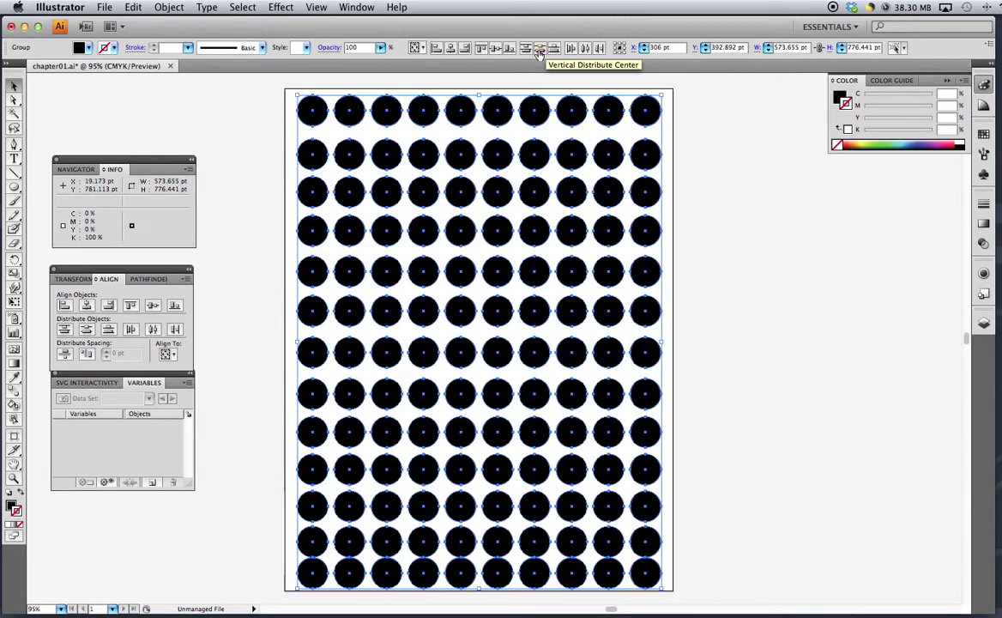
{"action": "left_click", "coordinate": [539, 53]}
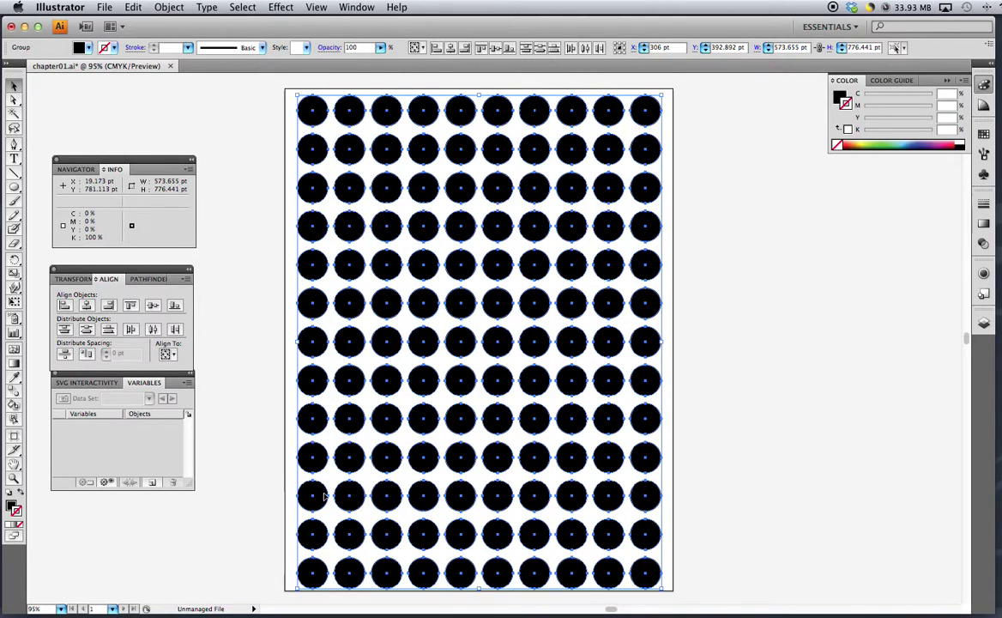
Nudge the finished grid up and slightly right, then deselect it
{"action": "key", "text": "Up"}
{"action": "key", "text": "Up"}
{"action": "key", "text": "Up"}
{"action": "key", "text": "Up"}
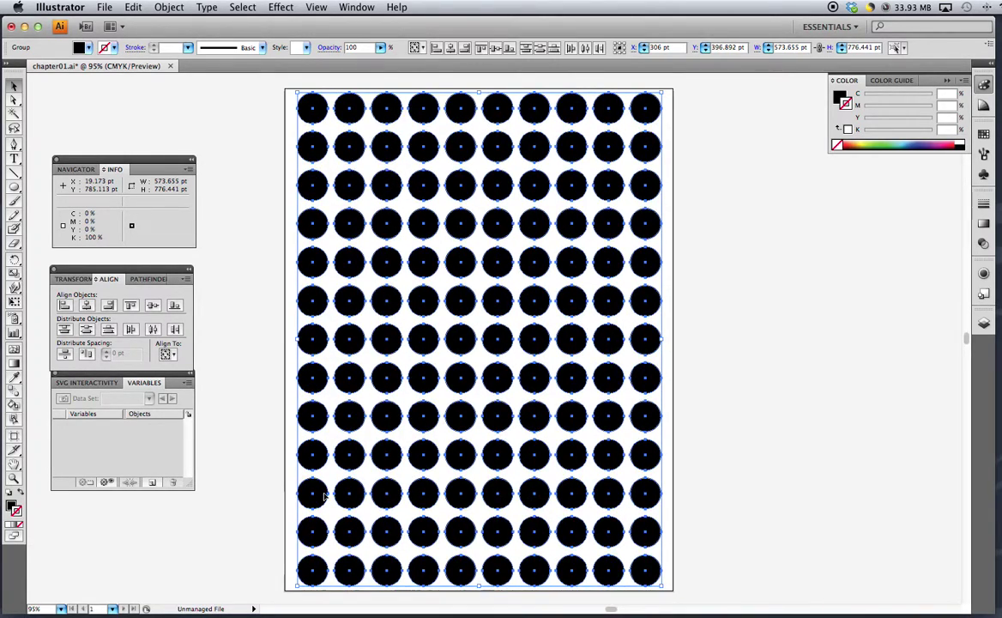
{"action": "key", "text": "Right"}
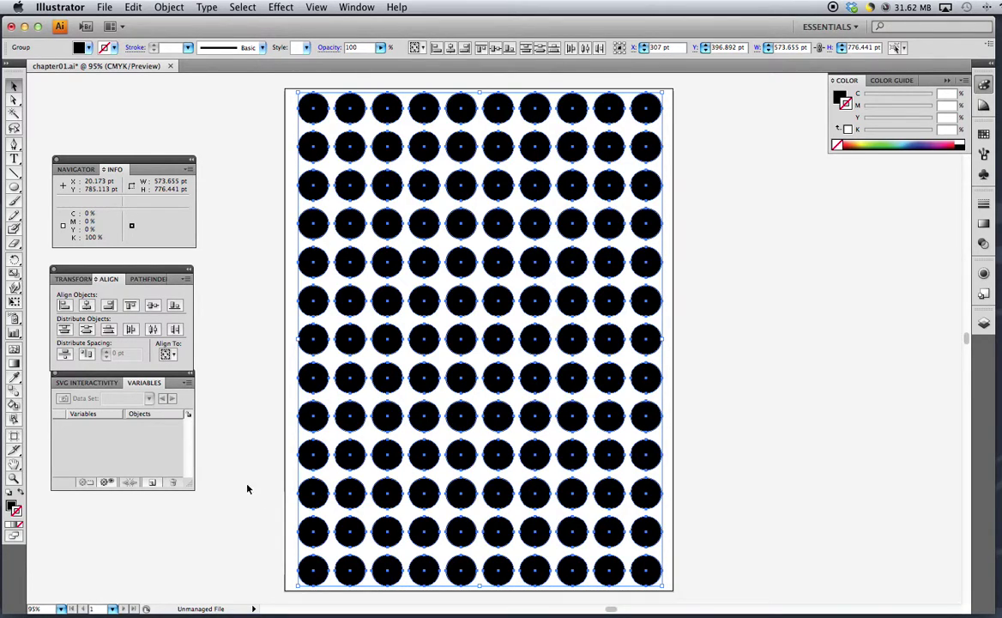
{"action": "left_click", "coordinate": [220, 468]}
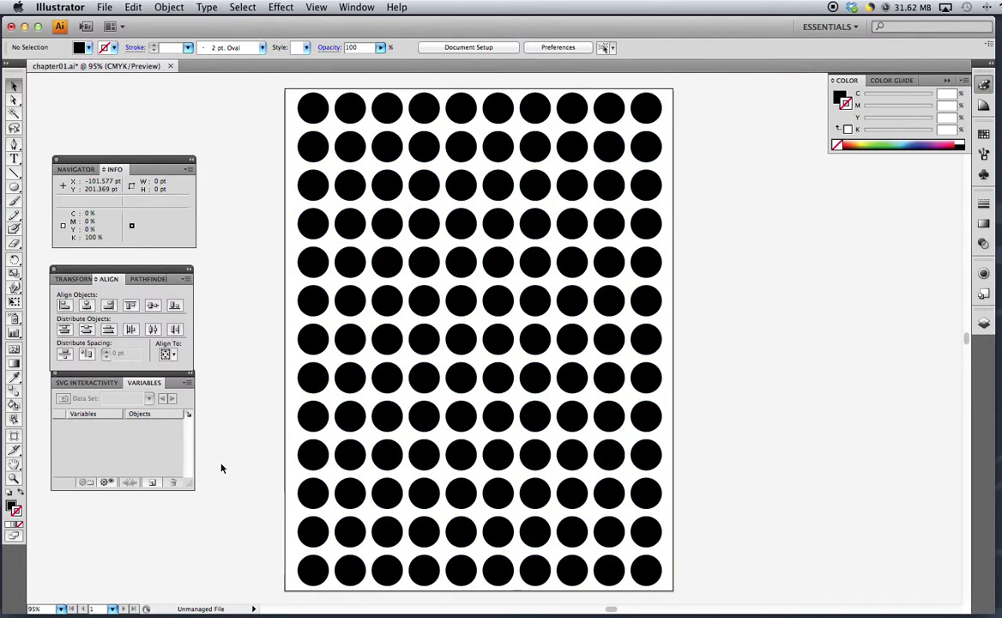